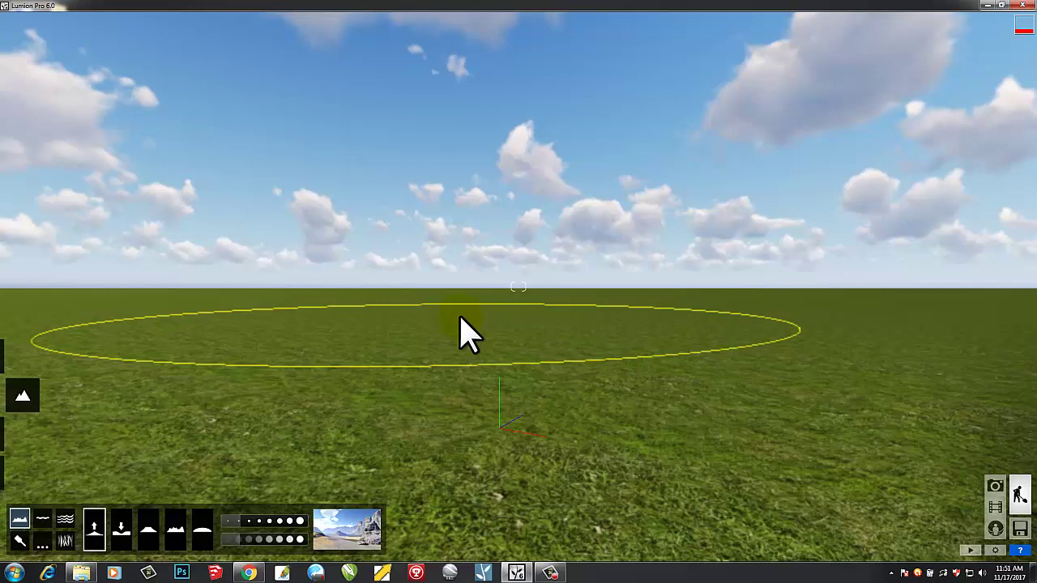
Step: Choose the Raise terrain height brush and reduce its brush size and brush speed to nearly the lowest levels
mouse_move(22, 404)
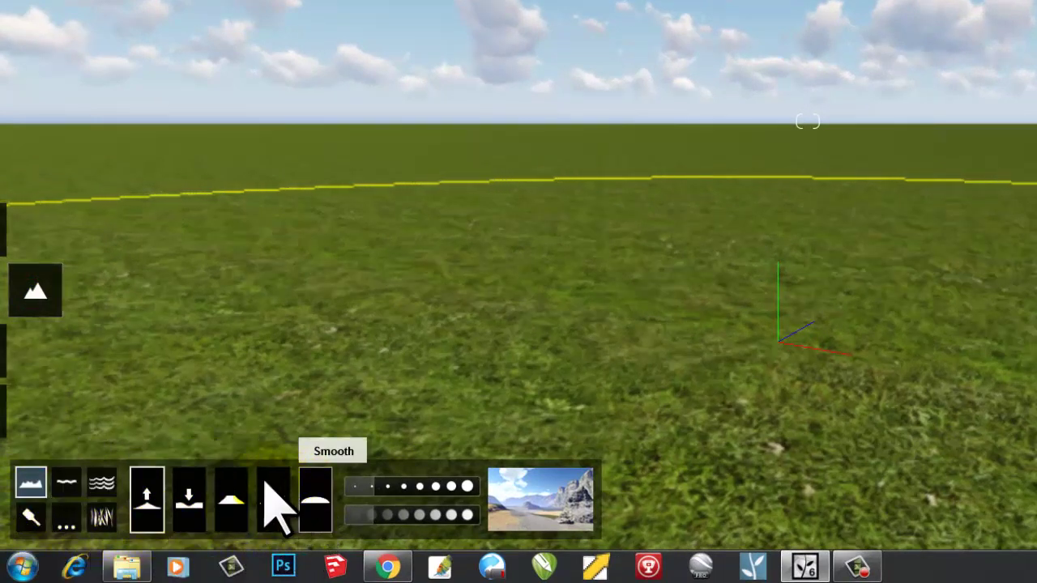
click(29, 484)
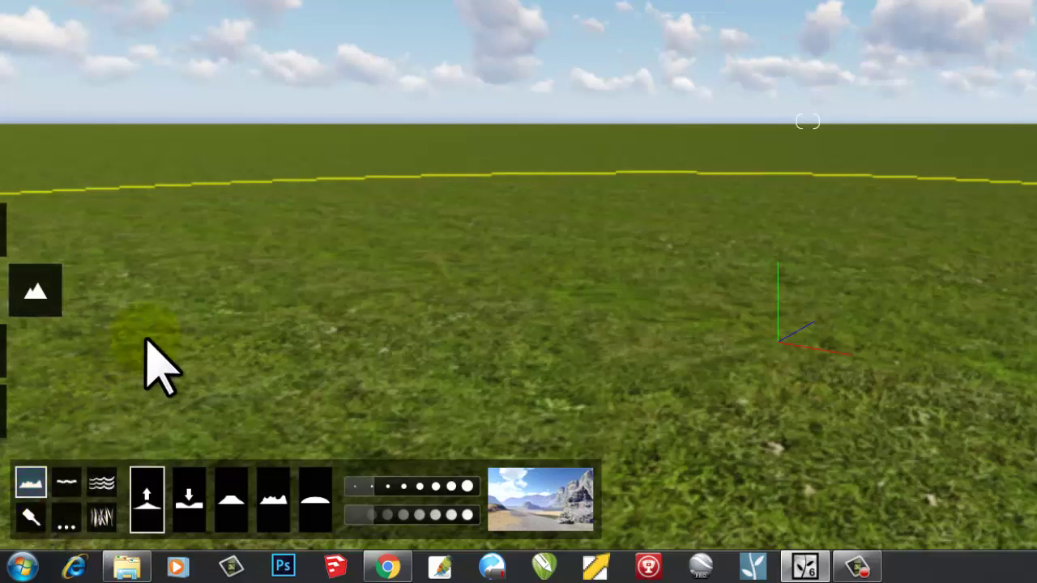
click(164, 493)
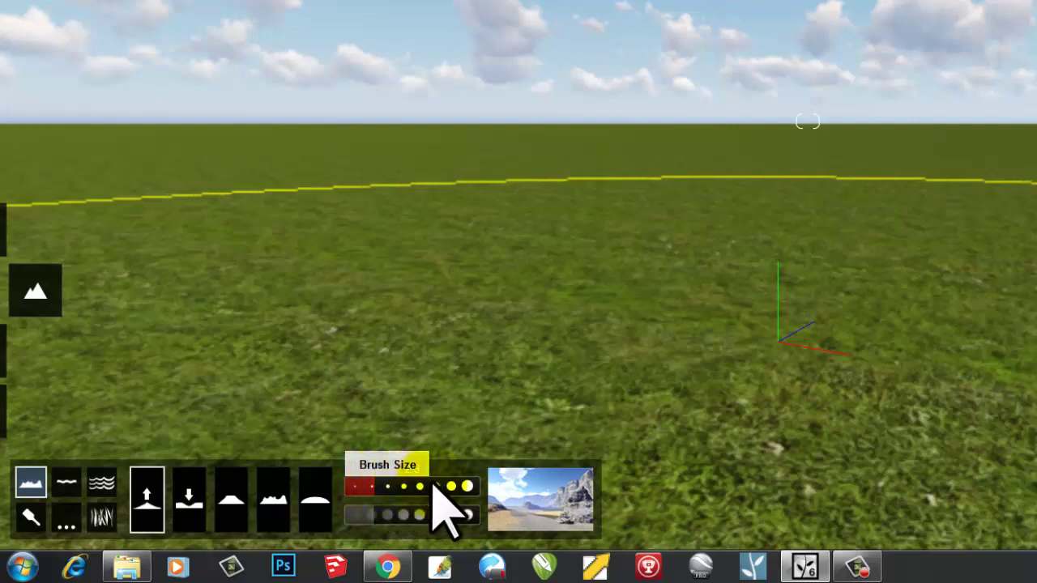
mouse_move(364, 488)
mouse_down()
mouse_move(440, 489)
mouse_move(344, 489)
mouse_up()
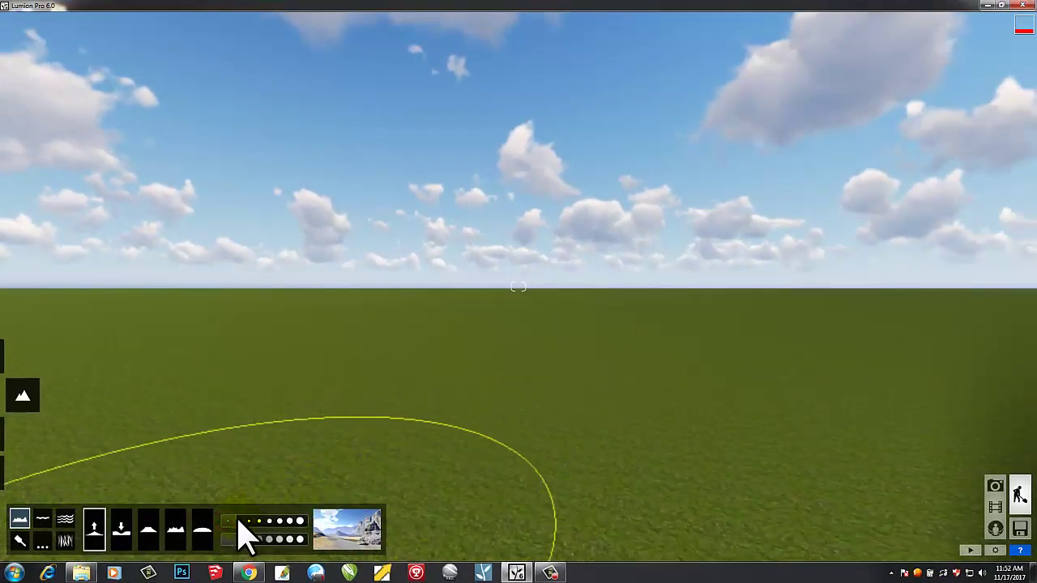
drag(247, 521, 274, 525)
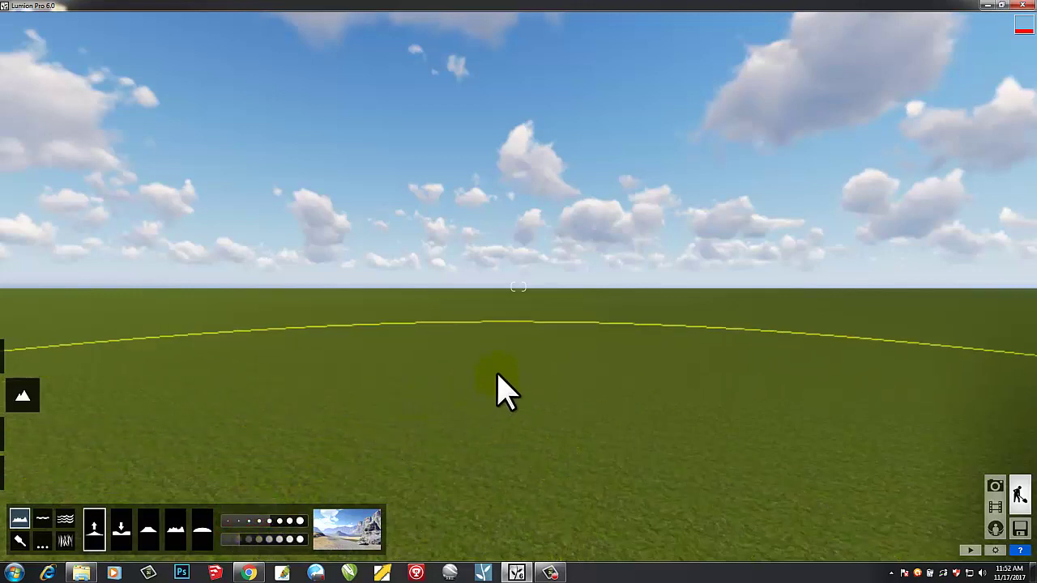
drag(268, 523, 231, 523)
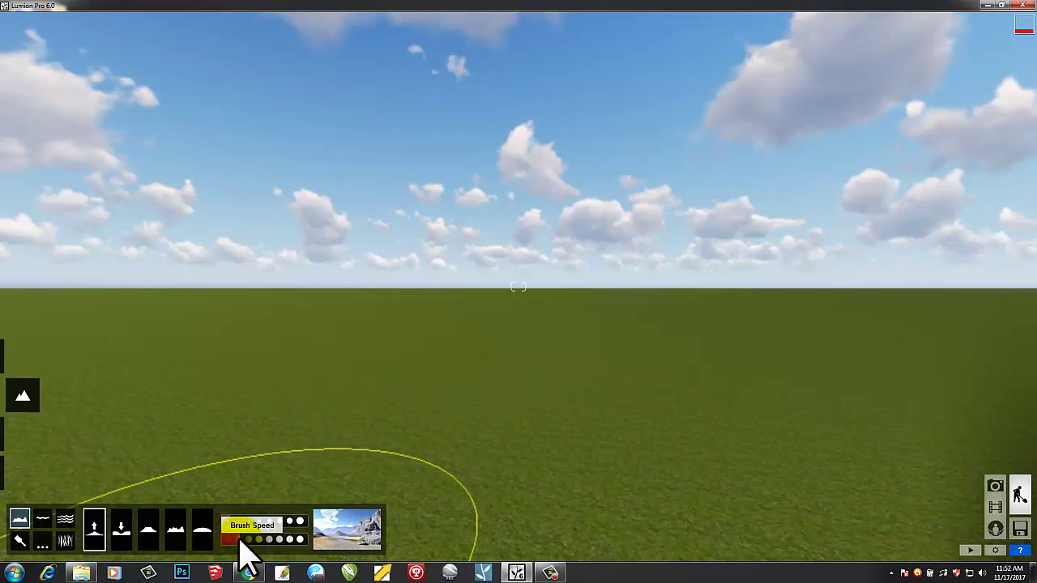
mouse_move(241, 540)
mouse_down()
mouse_move(290, 542)
mouse_move(233, 543)
mouse_move(298, 539)
mouse_move(240, 543)
mouse_up()
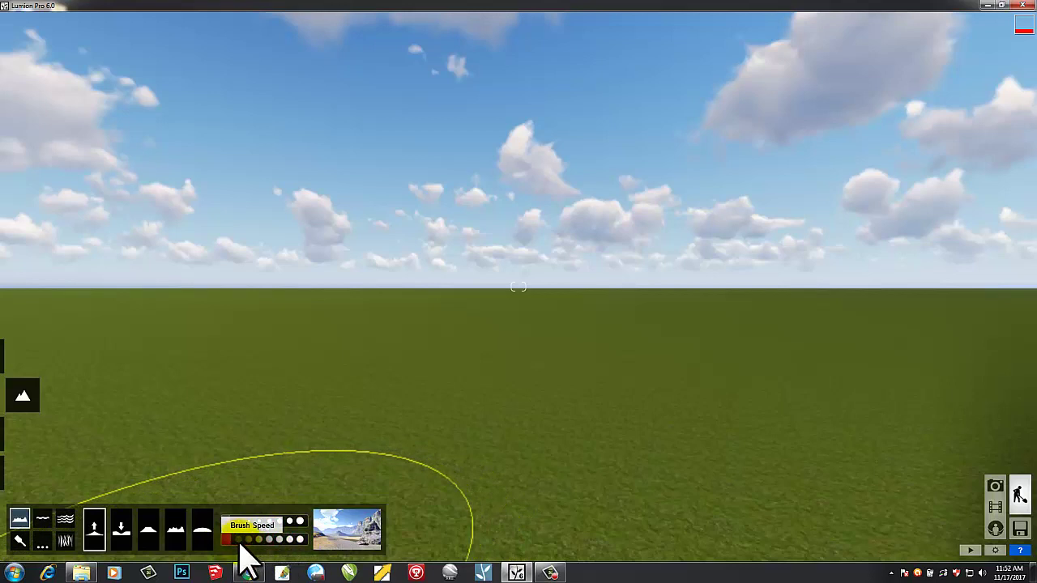
Step: Try out the brown ground, grey rocky and snow-covered landscape presets on the terrain one after another
click(357, 533)
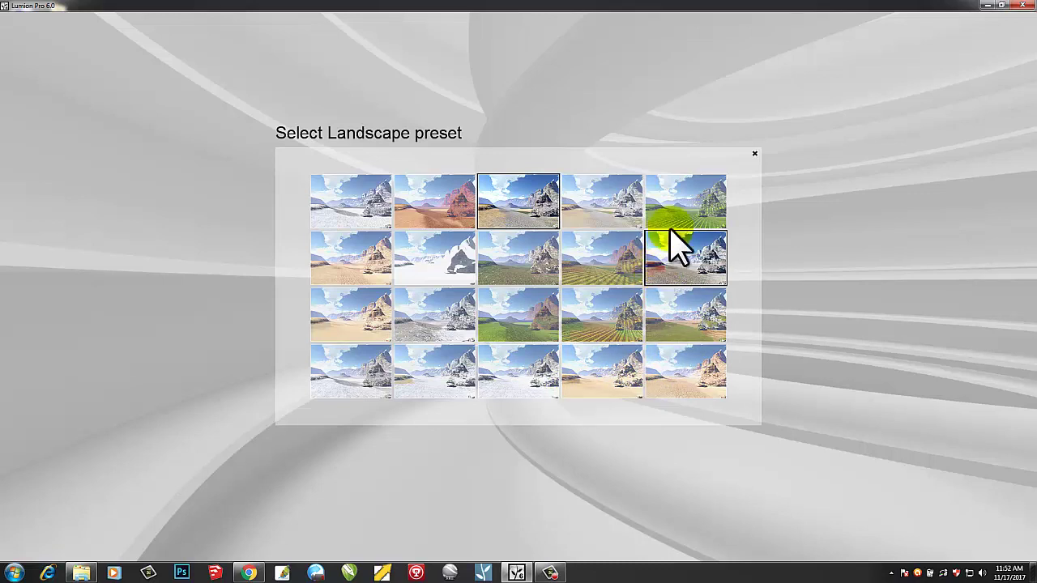
click(350, 210)
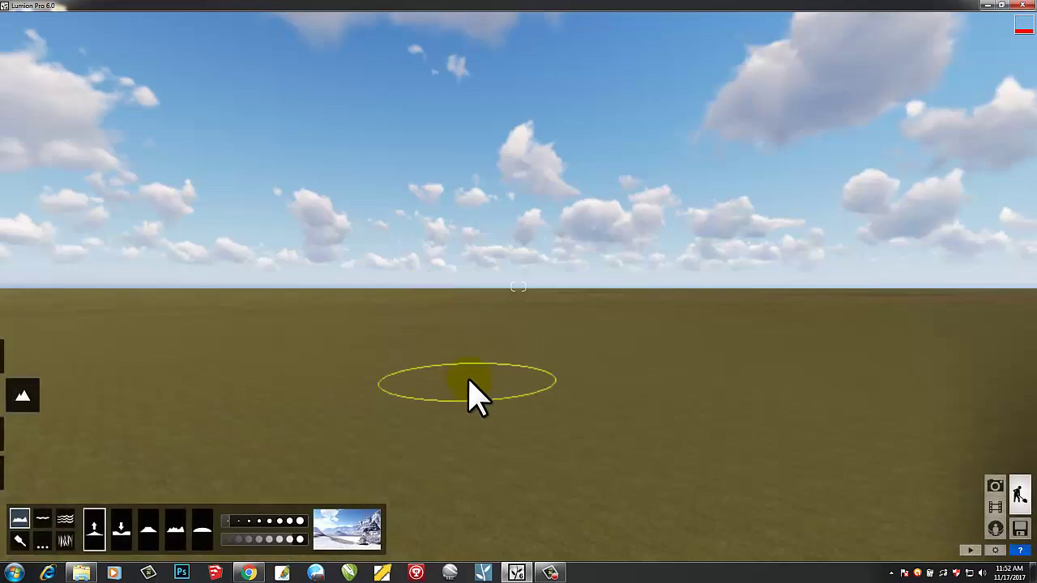
click(363, 514)
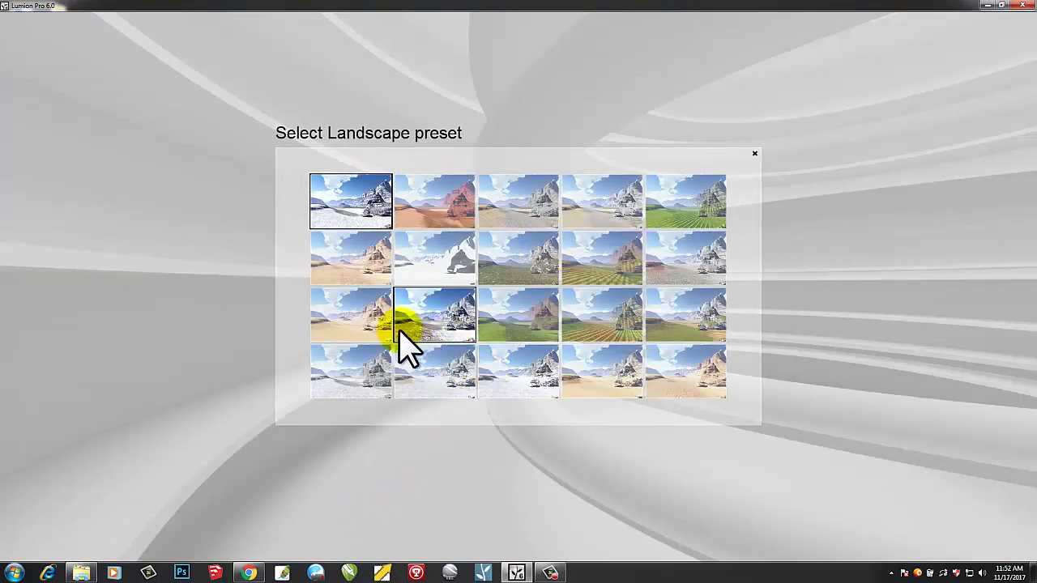
click(345, 375)
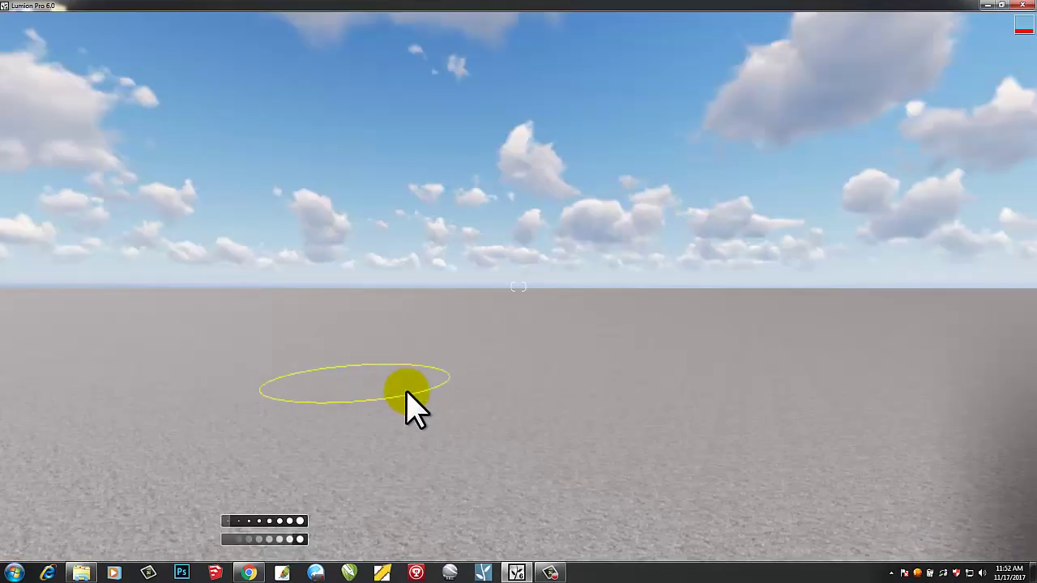
click(374, 523)
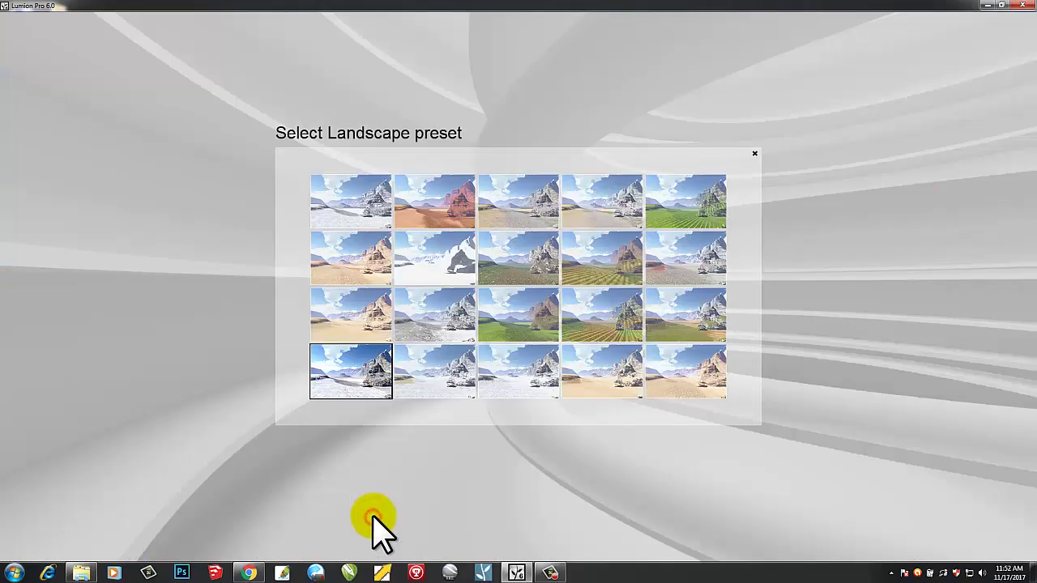
click(432, 370)
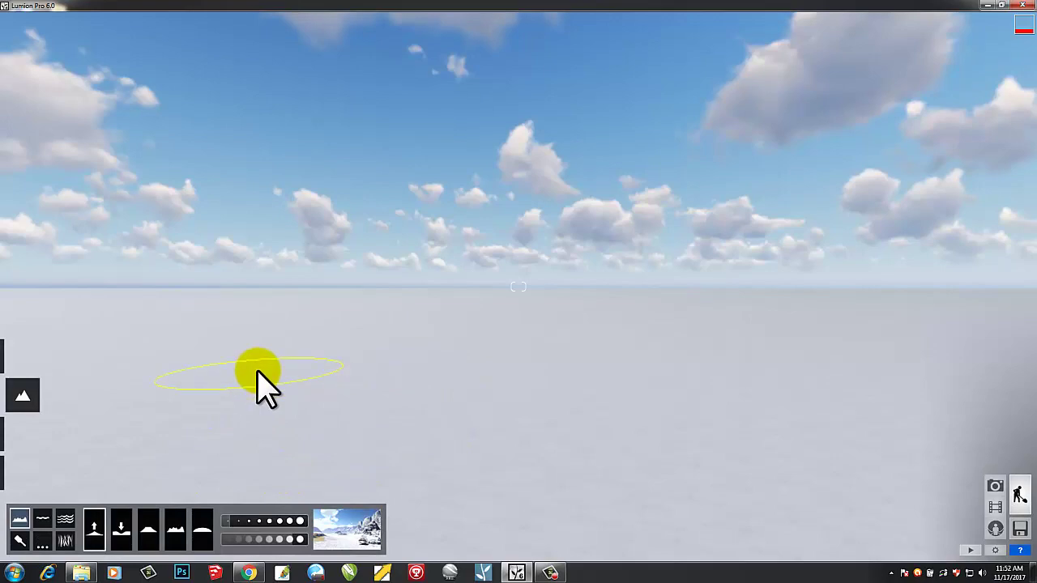
Step: Apply the bright green grassland landscape preset with the grey rocky mountain to the terrain
click(352, 532)
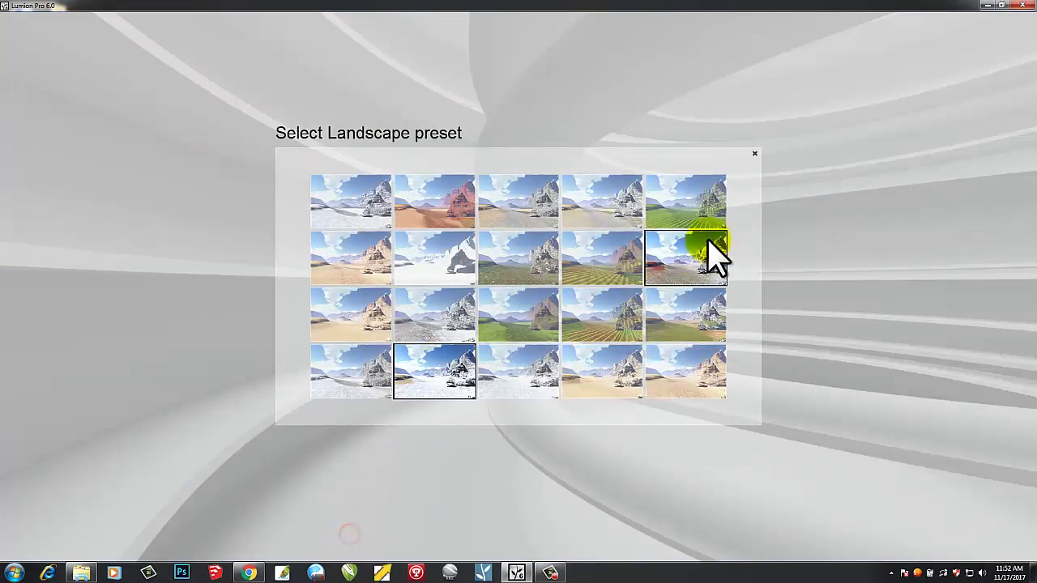
click(679, 209)
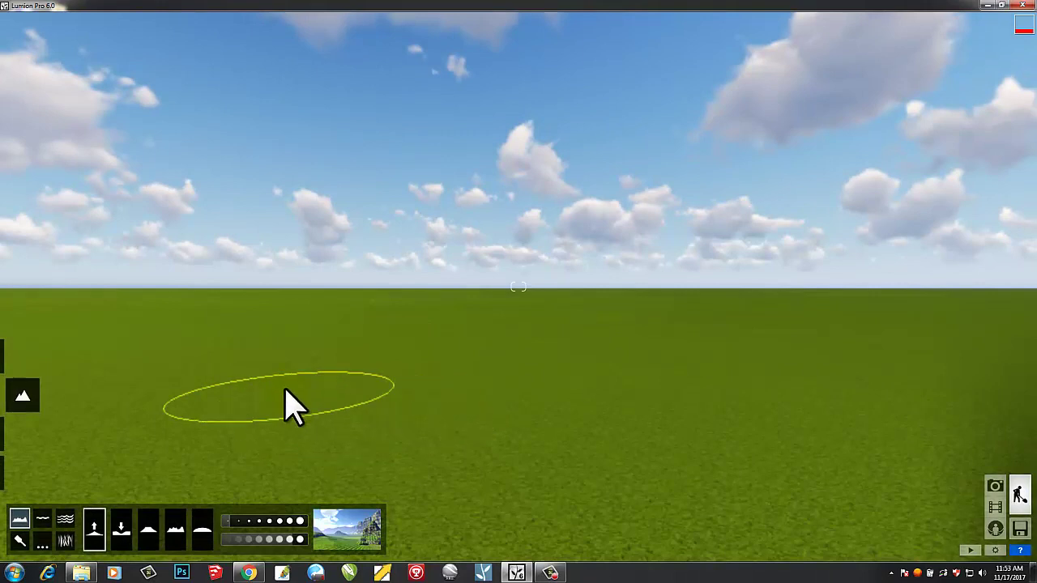
Step: Raise a rounded grassy hill in the middle of the terrain with a slightly larger Raise brush, adjusting the brush speed
click(97, 527)
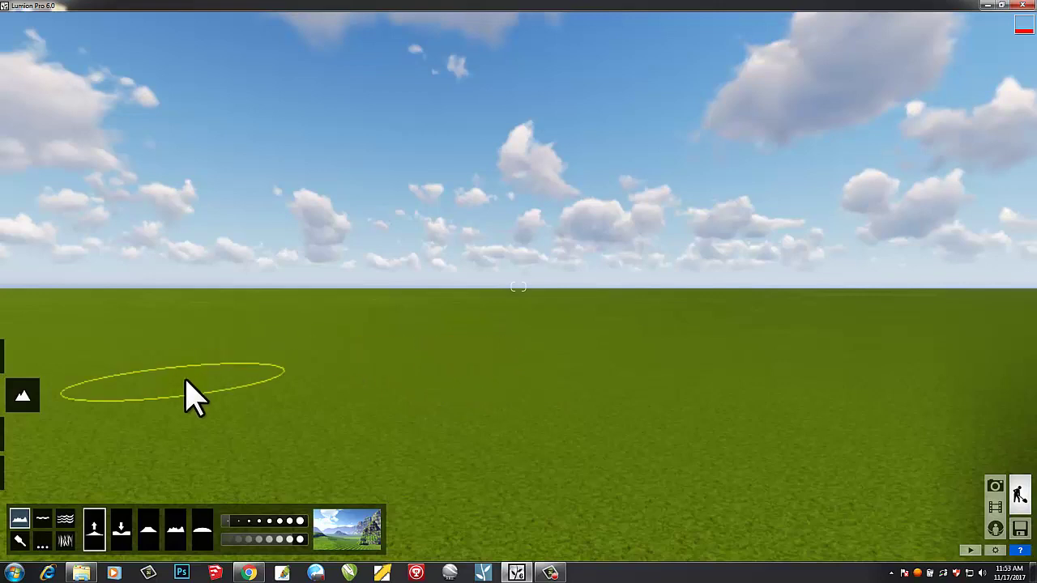
click(244, 521)
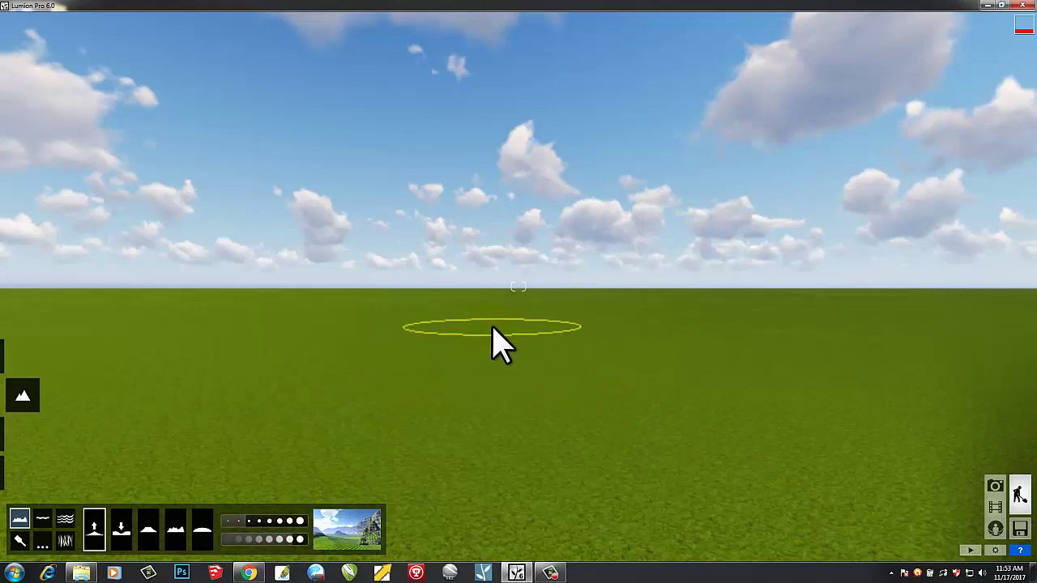
mouse_move(491, 327)
mouse_down()
mouse_move(497, 305)
mouse_move(475, 339)
mouse_up()
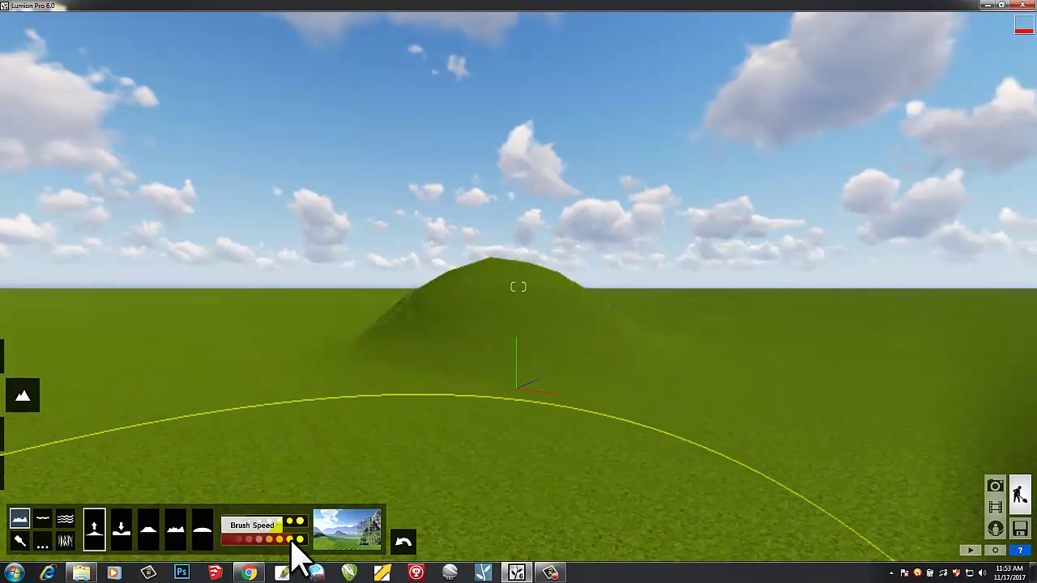
drag(256, 539, 237, 542)
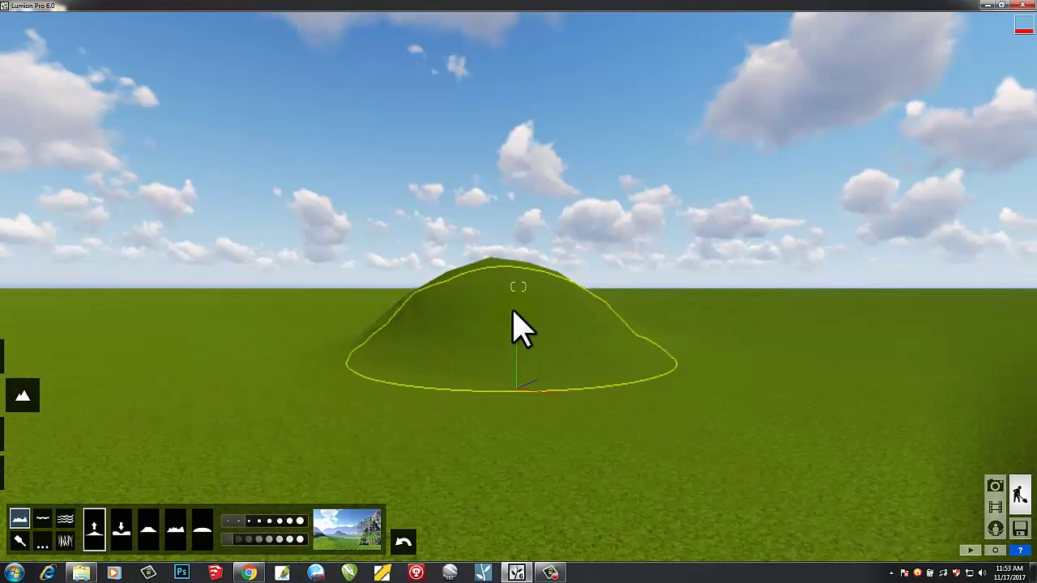
drag(505, 283, 351, 332)
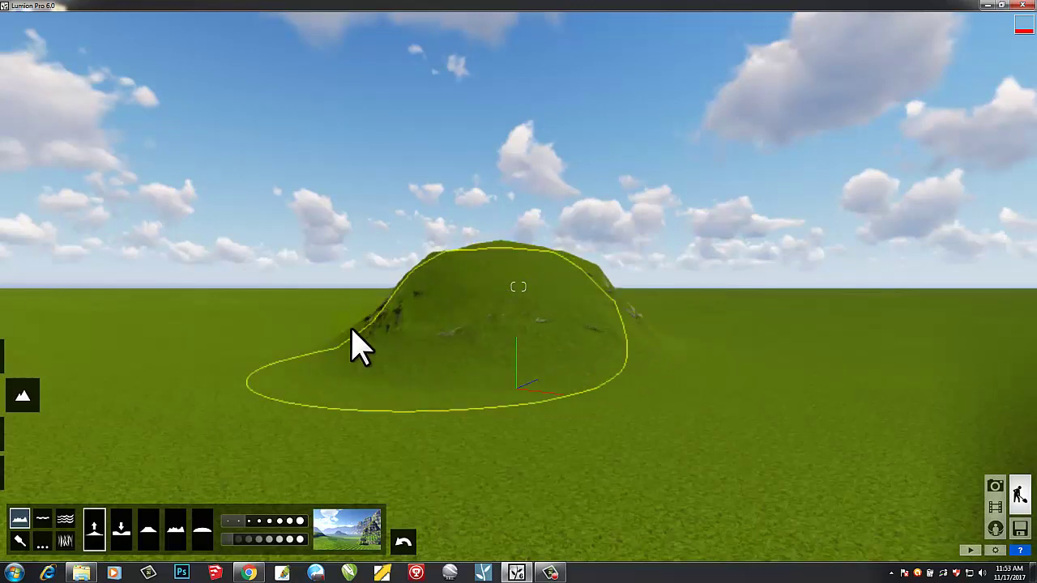
Step: Build the grassy hill up into a tall rocky mountain using a larger and faster Raise brush
click(250, 523)
scroll(259, 397, down, 5)
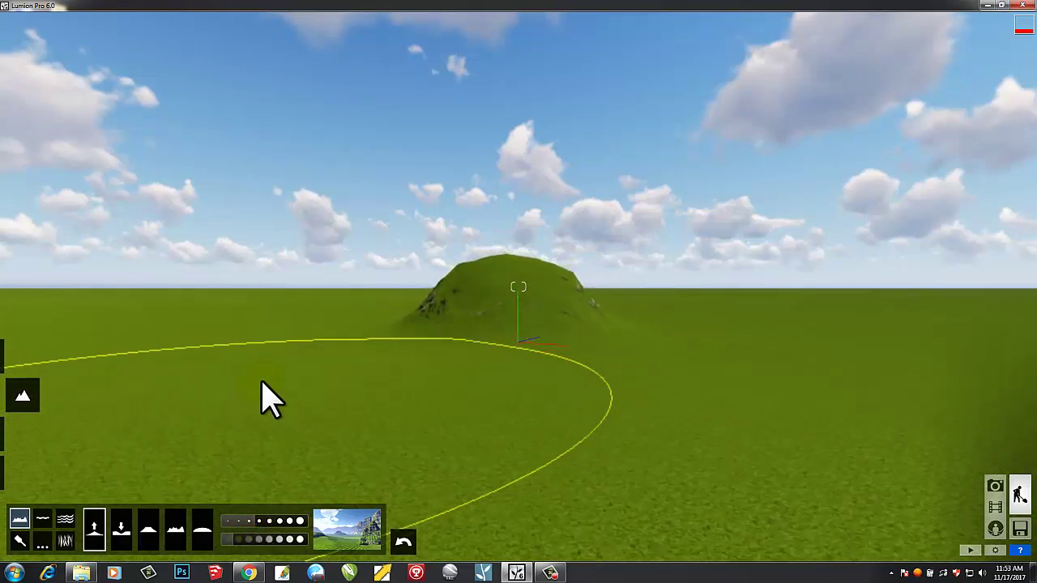
scroll(278, 374, up, 5)
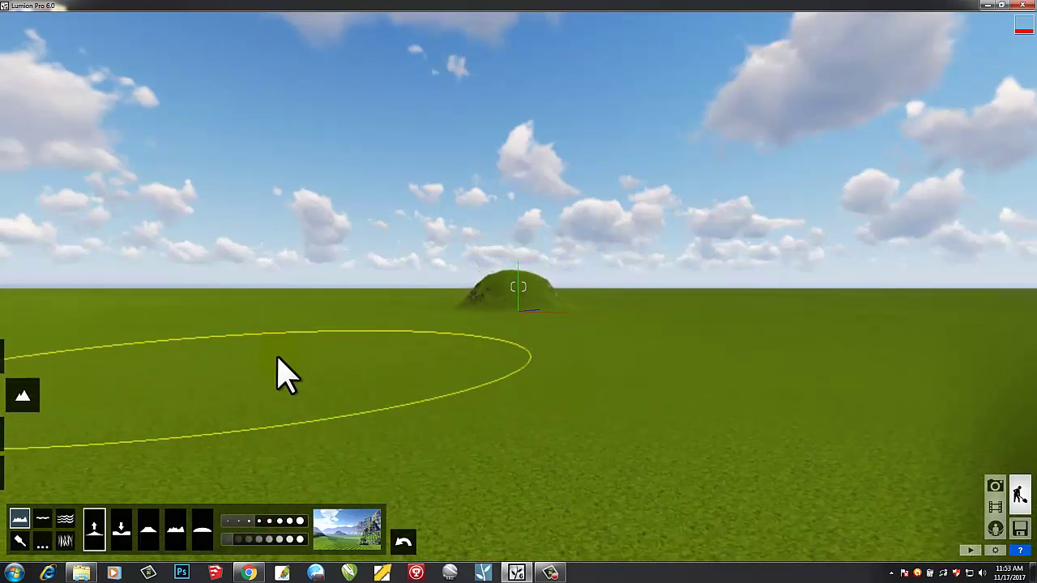
scroll(422, 376, up, 5)
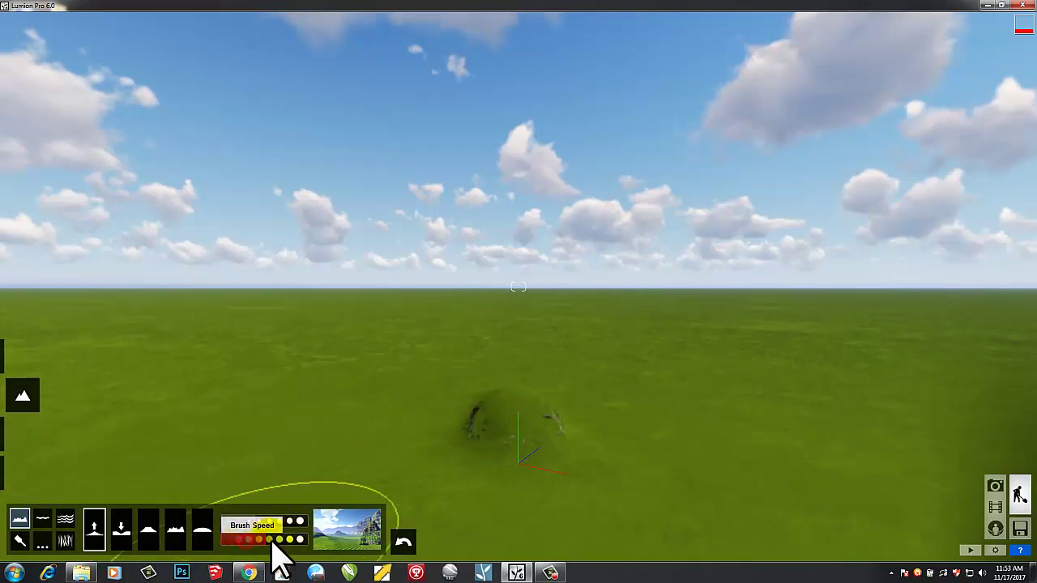
mouse_move(465, 488)
mouse_down()
mouse_move(527, 440)
mouse_move(488, 409)
mouse_move(324, 401)
mouse_move(465, 387)
mouse_move(462, 377)
mouse_move(411, 377)
mouse_up()
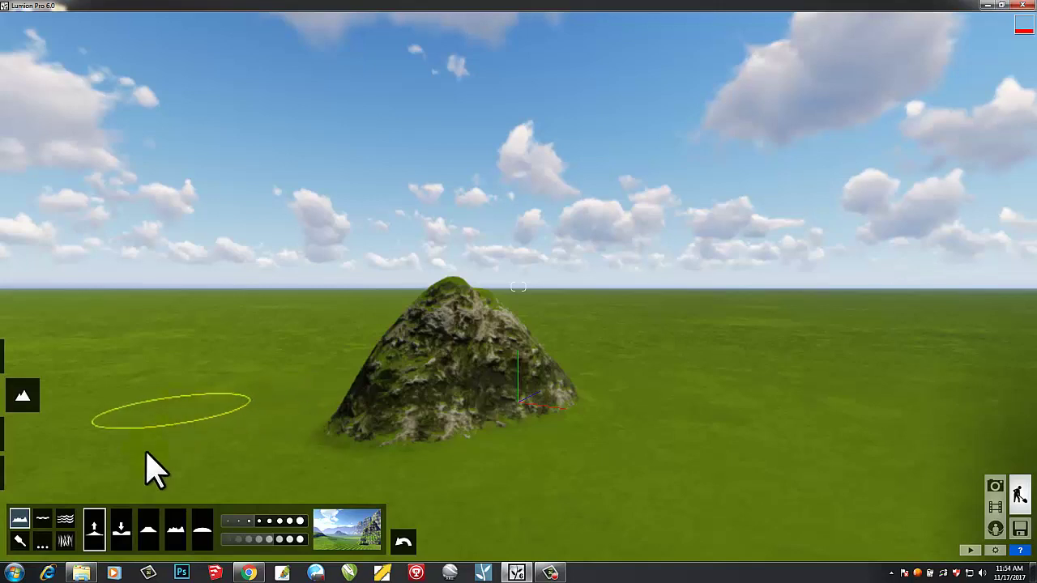
Step: Use the Lower brush to dig a rocky pit beside the mountain and cut the mountain down into several low mounds
click(123, 531)
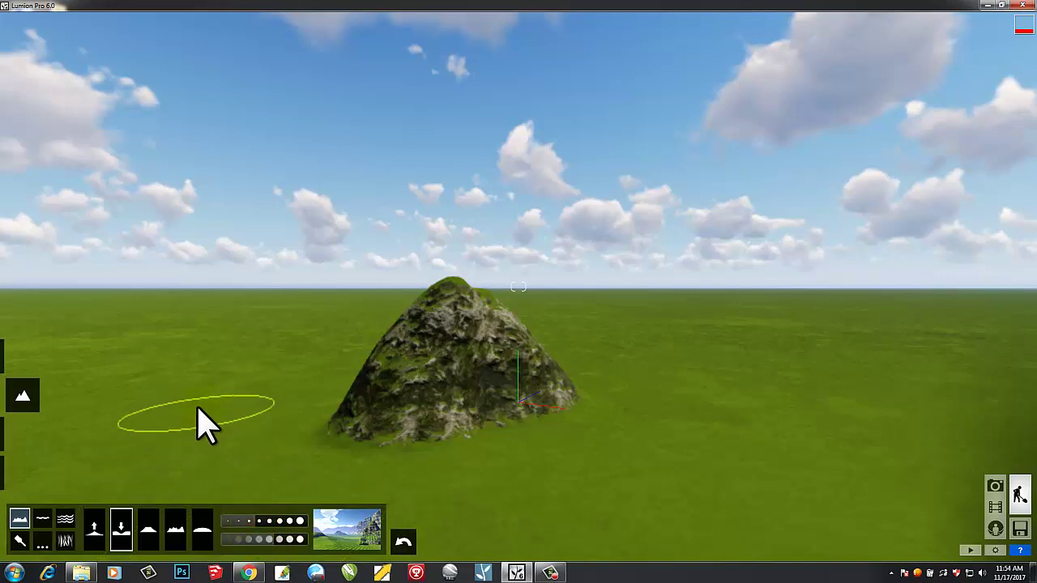
mouse_move(200, 413)
mouse_down()
mouse_move(205, 424)
mouse_move(215, 418)
mouse_move(183, 410)
mouse_move(197, 421)
mouse_up()
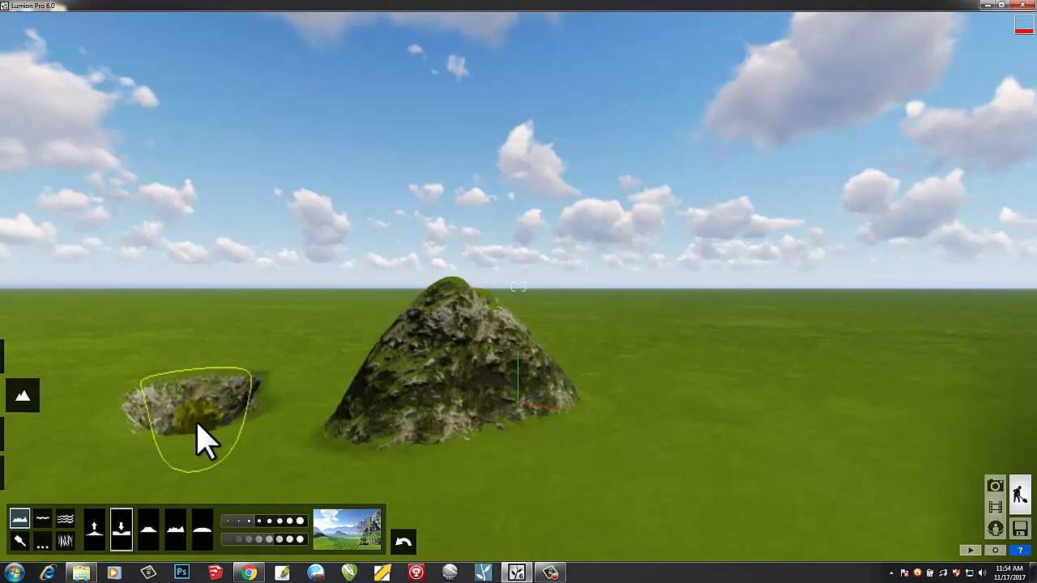
right_drag(197, 421, 195, 424)
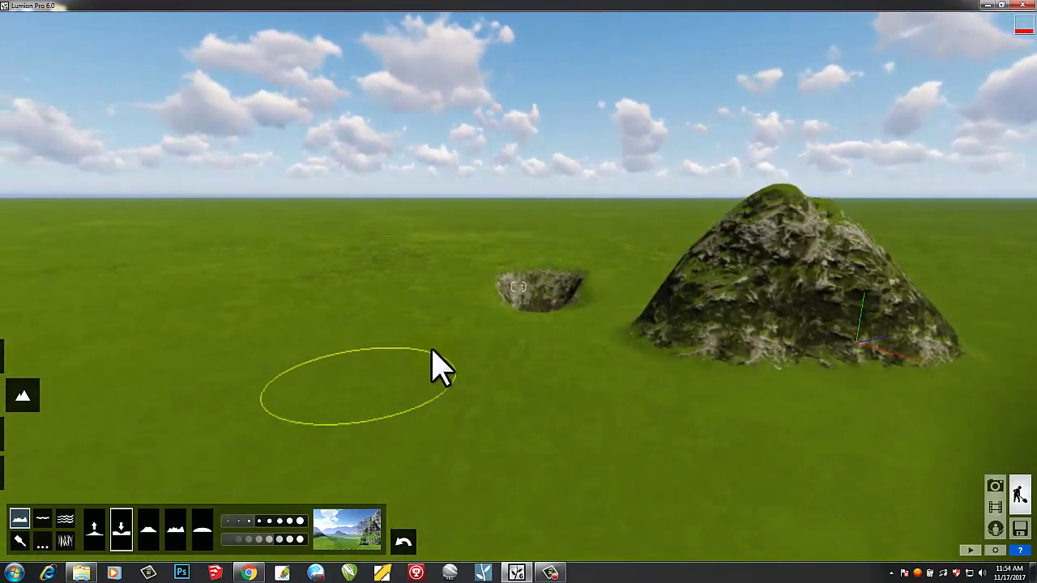
key(w)
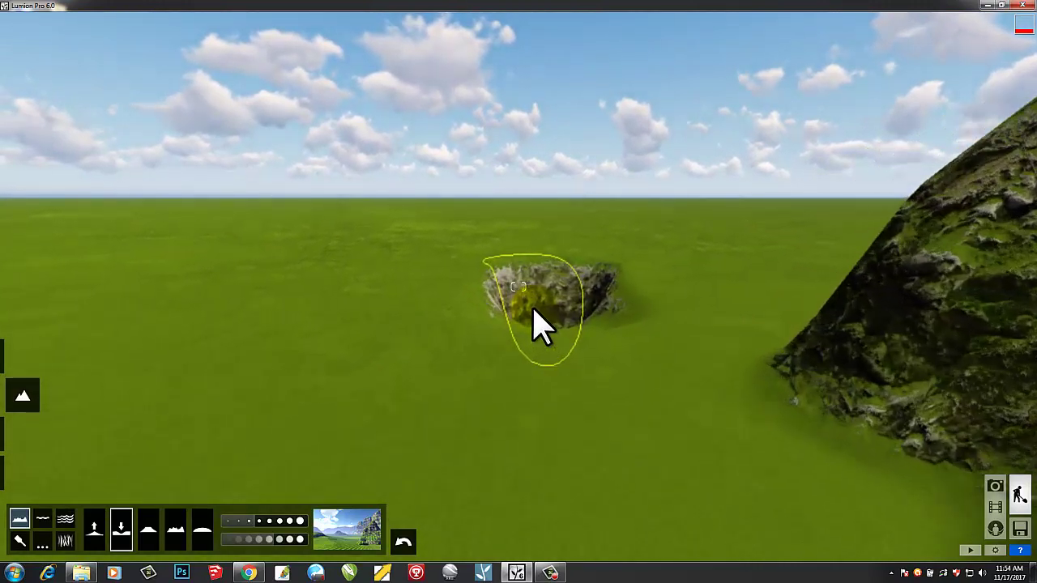
key(s)
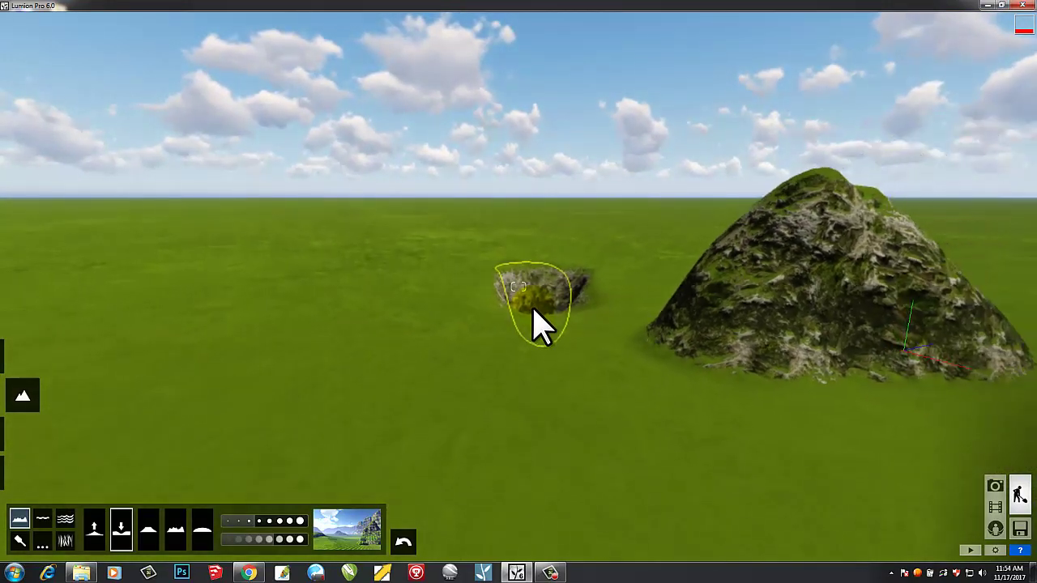
mouse_move(740, 271)
mouse_down()
mouse_move(771, 243)
mouse_move(792, 251)
mouse_move(694, 278)
mouse_move(799, 296)
mouse_move(683, 313)
mouse_up()
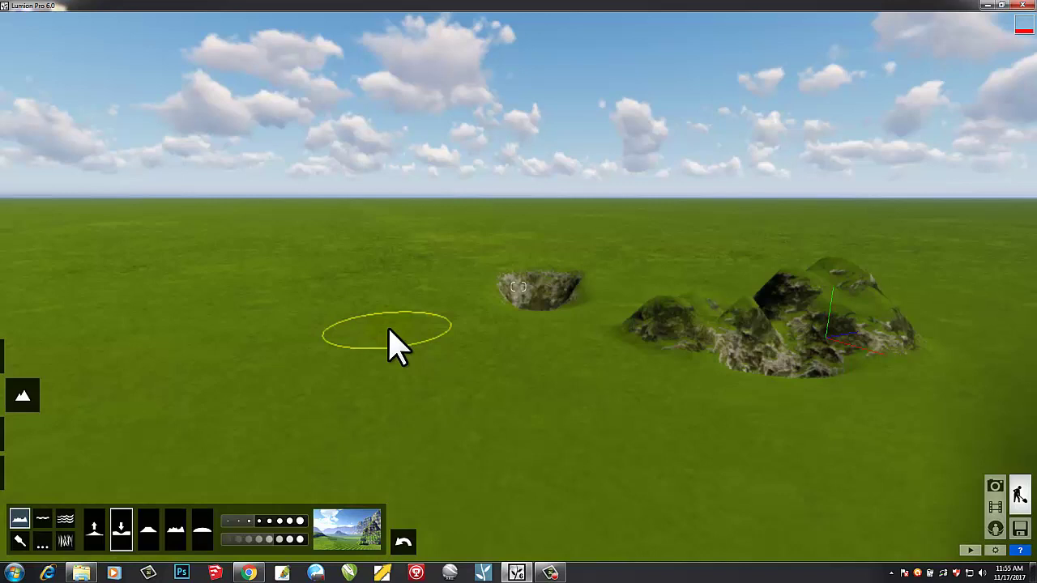
Step: Level the pit with the Flatten brush, and flatten the remaining rocky mounds with a much larger brush size
click(147, 529)
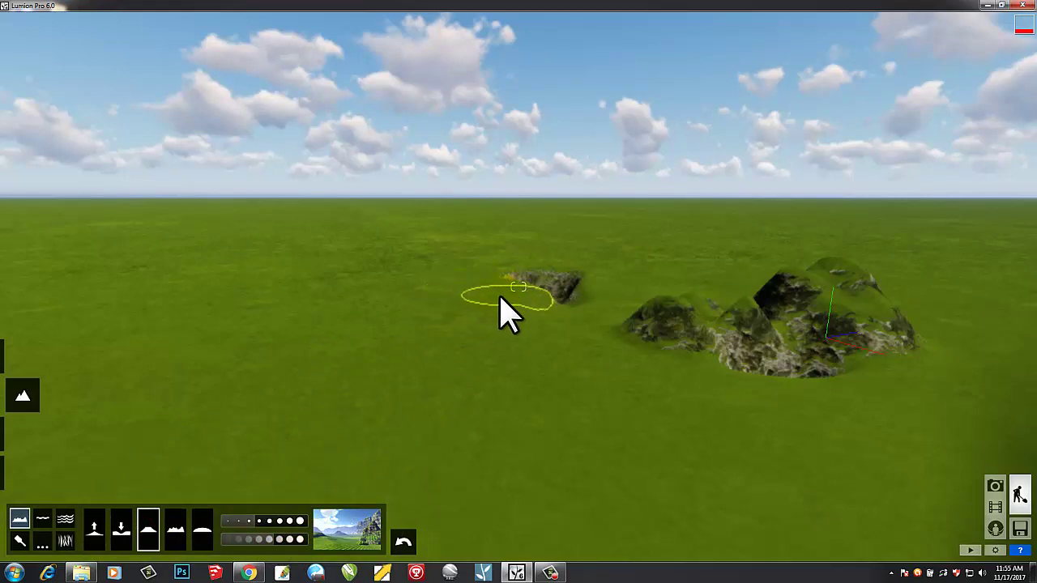
mouse_move(554, 294)
mouse_down()
mouse_move(567, 285)
mouse_move(551, 299)
mouse_up()
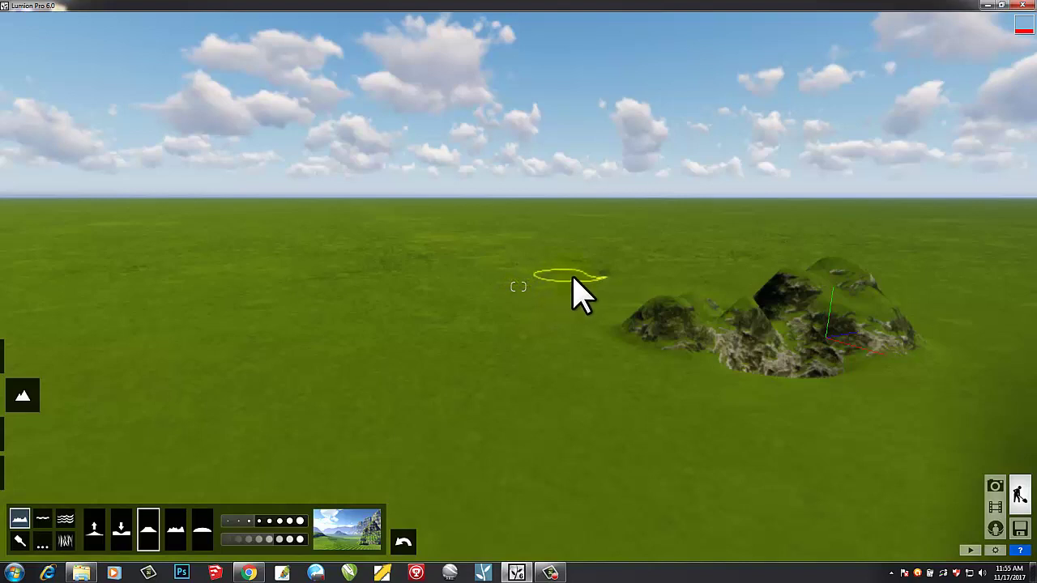
click(292, 521)
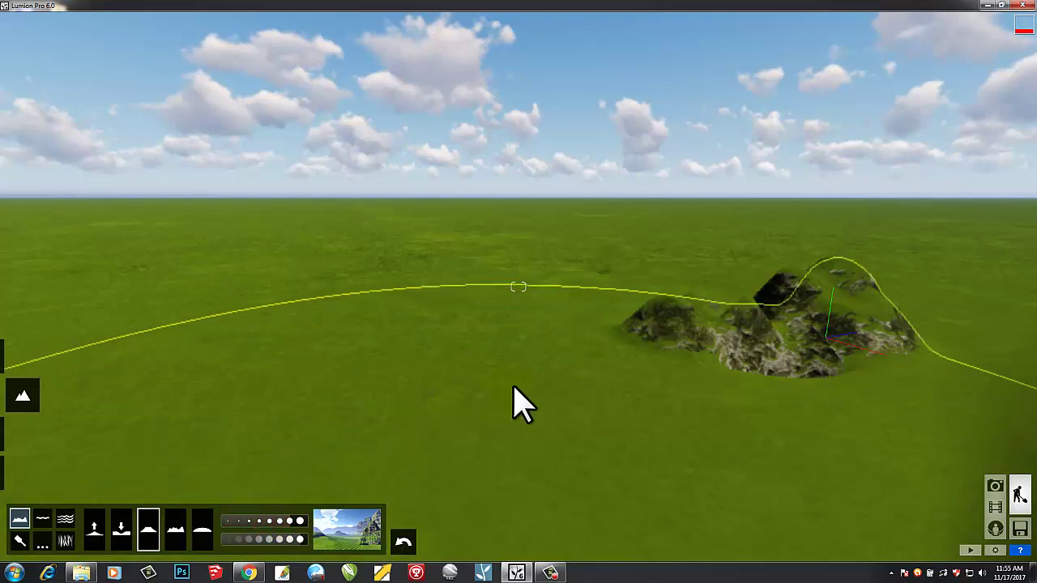
mouse_move(624, 336)
mouse_down()
mouse_move(660, 289)
mouse_move(662, 306)
mouse_move(609, 300)
mouse_move(551, 273)
mouse_move(695, 300)
mouse_up()
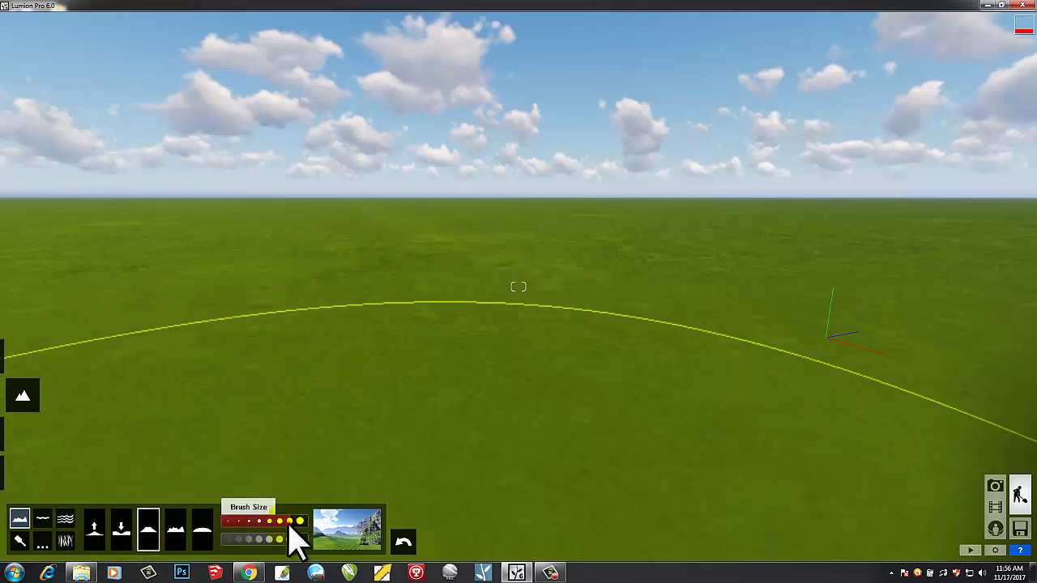
Step: Reduce the brush size and use the Jitter brush to raise a cluster of jagged rocky peaks in the middle of the flat grass
click(261, 537)
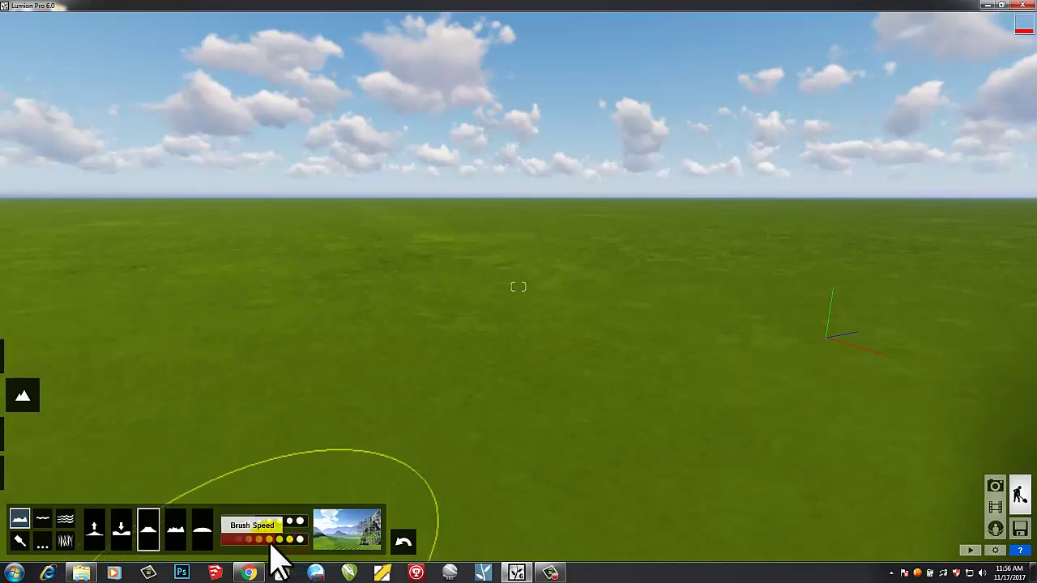
click(177, 541)
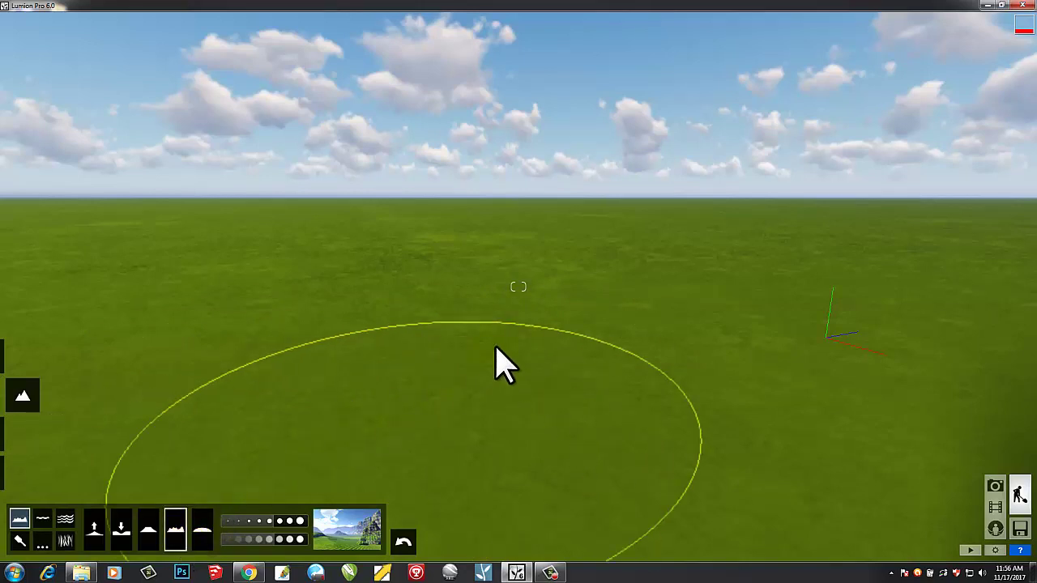
mouse_move(544, 329)
mouse_down()
mouse_move(283, 331)
mouse_move(454, 384)
mouse_move(640, 394)
mouse_move(707, 410)
mouse_move(342, 413)
mouse_move(499, 409)
mouse_up()
scroll(498, 409, down, 8)
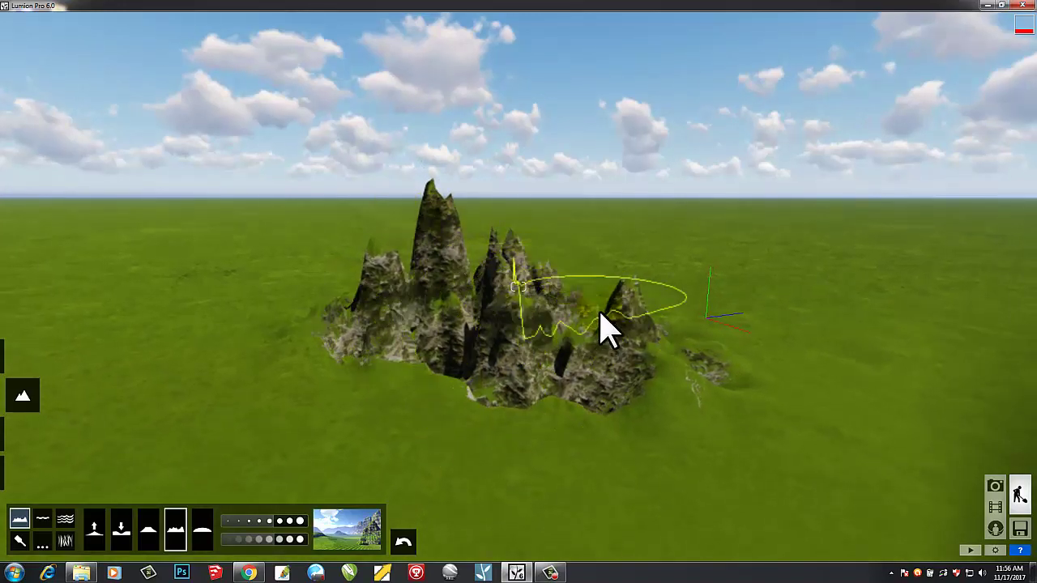
Step: Use the Smooth brush to wear the jagged rocky peaks down into gentle grassy ground
click(201, 531)
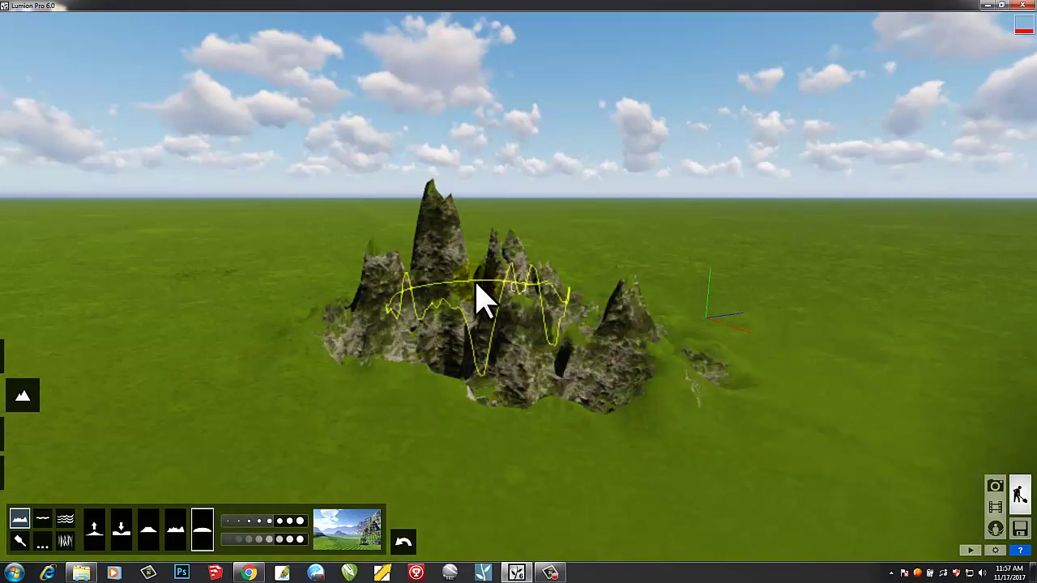
mouse_move(478, 300)
mouse_down()
mouse_move(465, 329)
mouse_move(435, 341)
mouse_move(579, 358)
mouse_move(607, 343)
mouse_move(567, 340)
mouse_up()
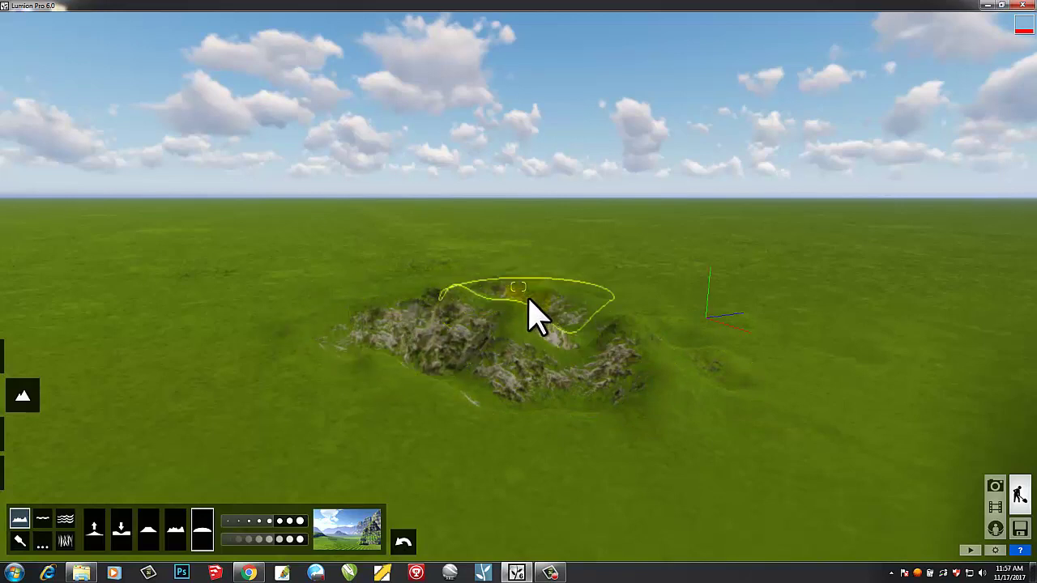
mouse_move(596, 348)
mouse_down()
mouse_move(644, 377)
mouse_move(519, 387)
mouse_move(410, 372)
mouse_up()
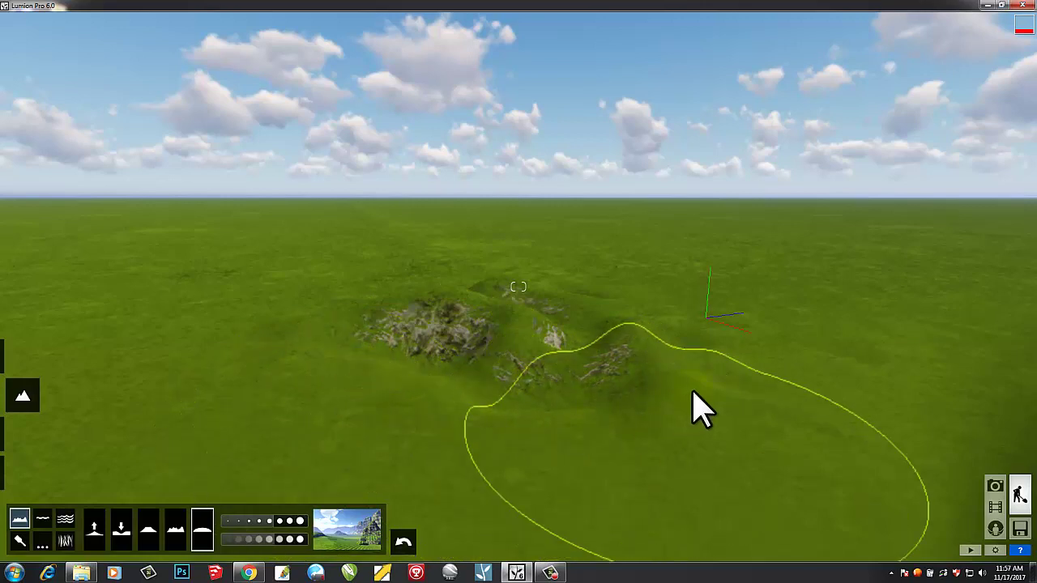
drag(721, 365, 559, 357)
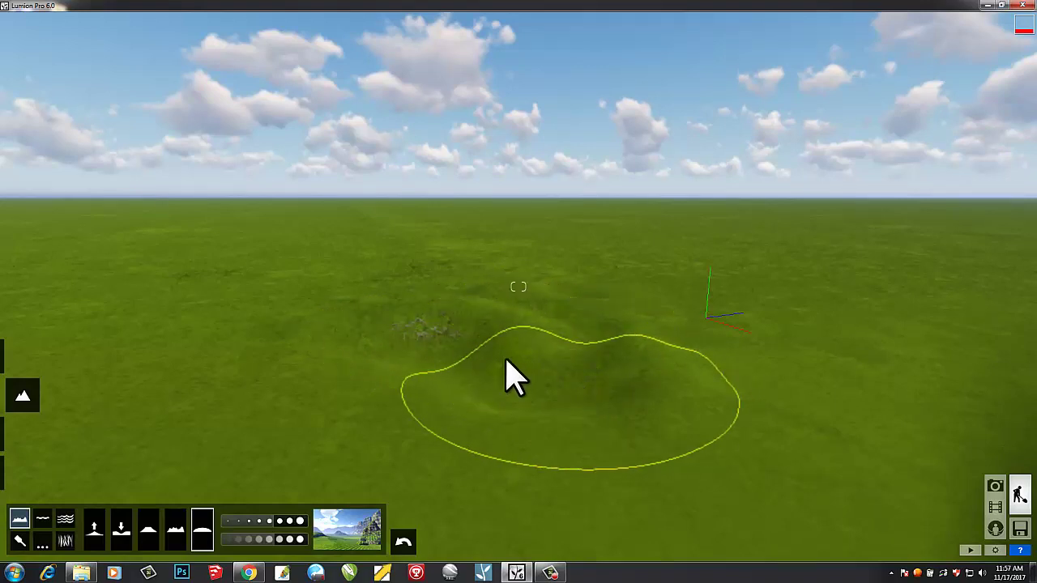
mouse_move(487, 356)
mouse_down()
mouse_move(446, 359)
mouse_move(527, 387)
mouse_move(644, 352)
mouse_move(555, 308)
mouse_move(479, 331)
mouse_move(496, 357)
mouse_up()
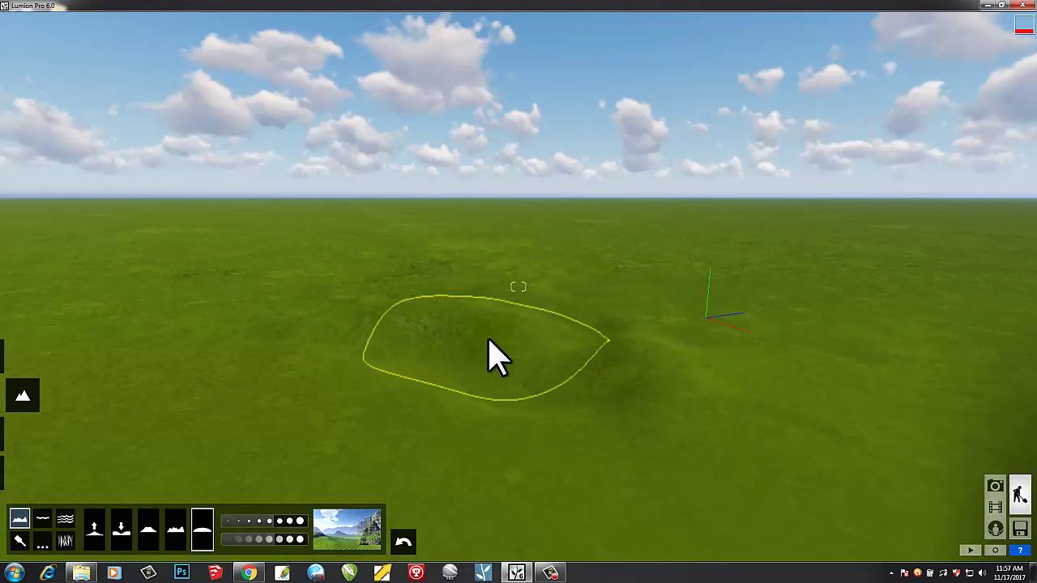